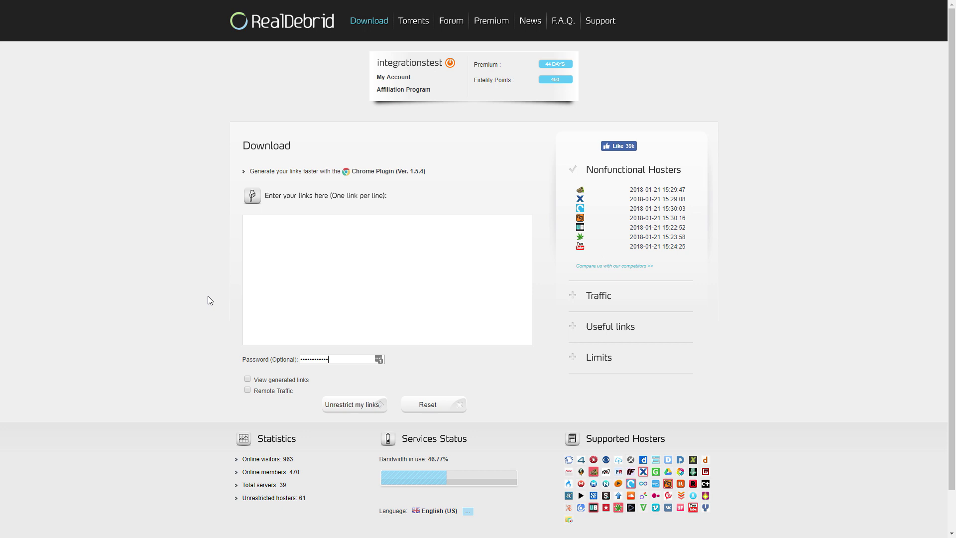
Step: Look over Real-Debrid's link download page and its torrent conversion page, including the list of converted torrents
{"action": "left_click", "coordinate": [268, 273]}
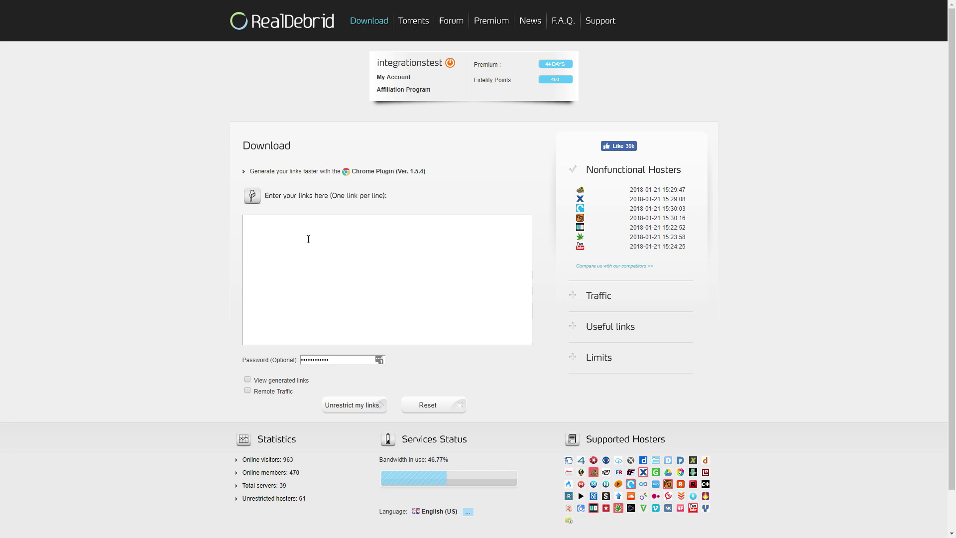
{"action": "left_click", "coordinate": [411, 20]}
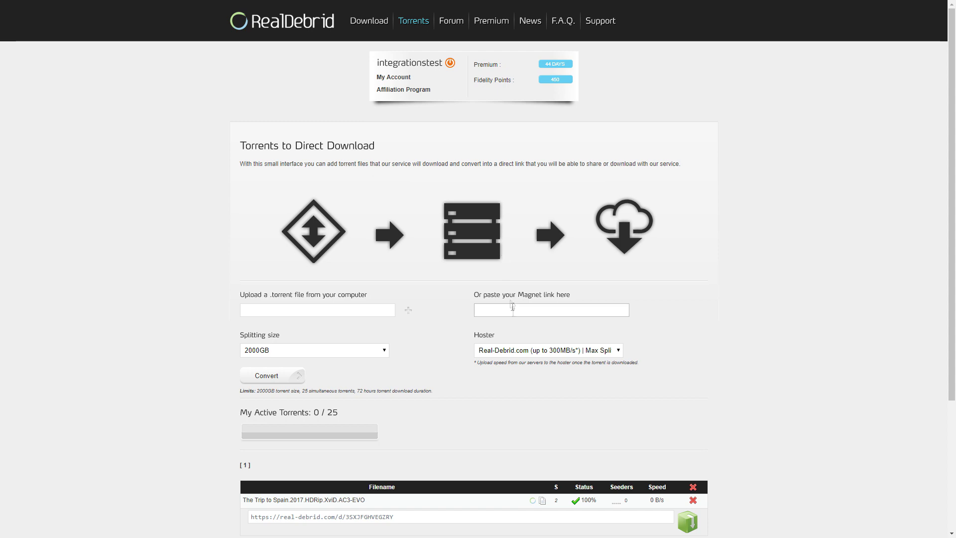
{"action": "scroll", "coordinate": [517, 314], "scroll_direction": "down", "scroll_amount": 3}
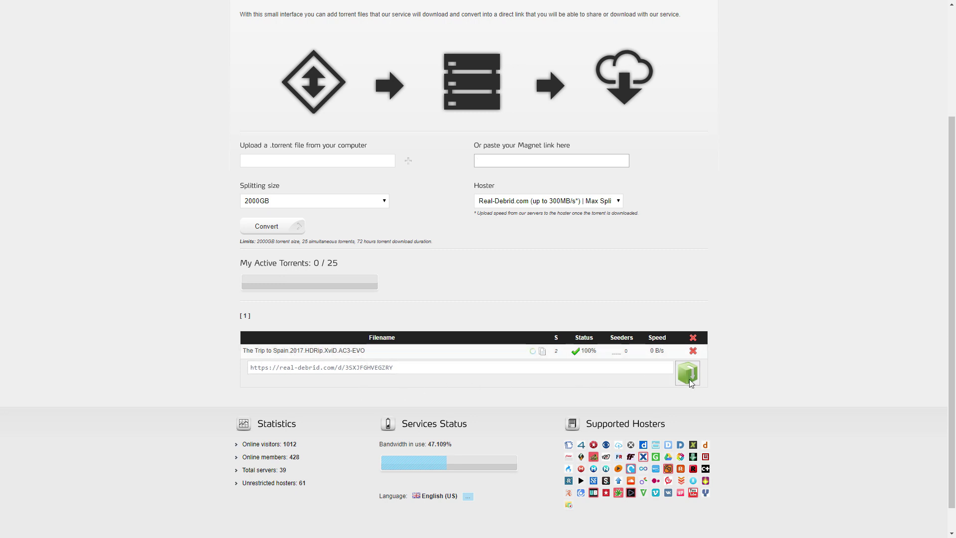
{"action": "scroll", "coordinate": [767, 358], "scroll_direction": "up", "scroll_amount": 3}
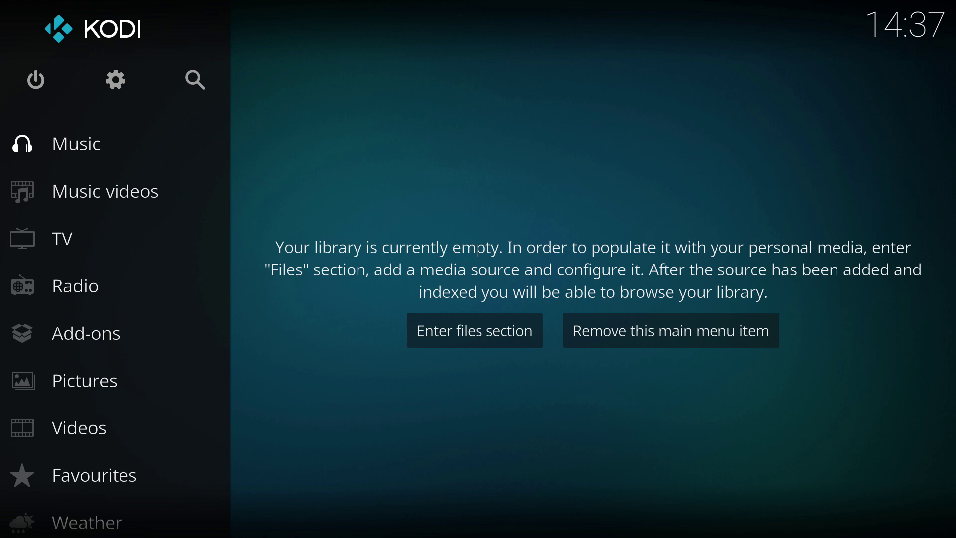
Step: In Kodi, open the system settings and cycle the settings level around to Expert
{"action": "left_click", "coordinate": [120, 83]}
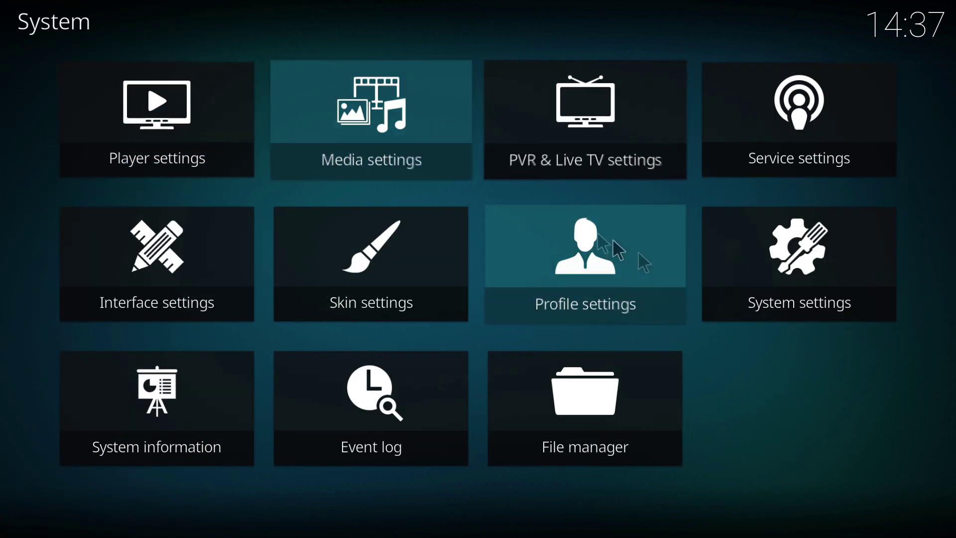
{"action": "left_click", "coordinate": [811, 297]}
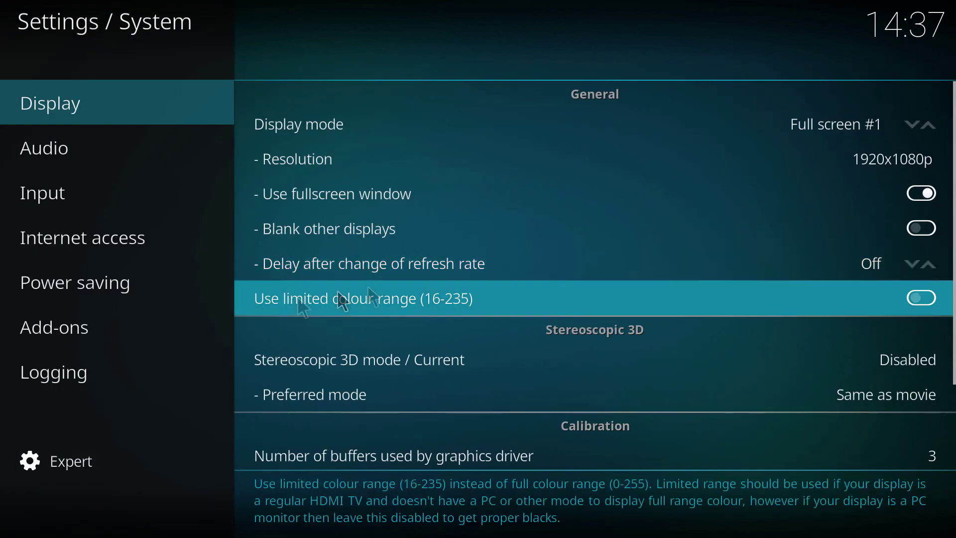
{"action": "left_click", "coordinate": [71, 461]}
{"action": "left_click", "coordinate": [73, 461]}
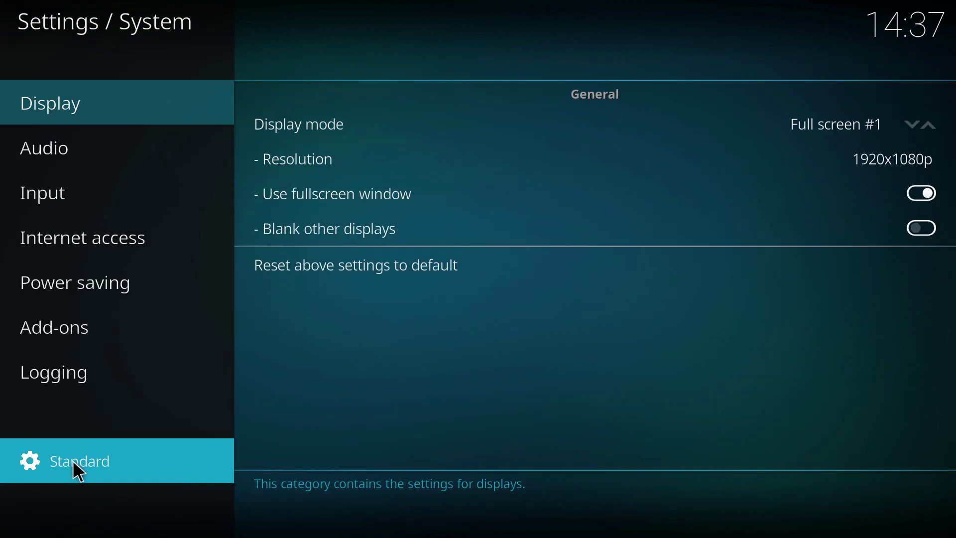
{"action": "left_click", "coordinate": [103, 458]}
{"action": "left_click", "coordinate": [103, 458]}
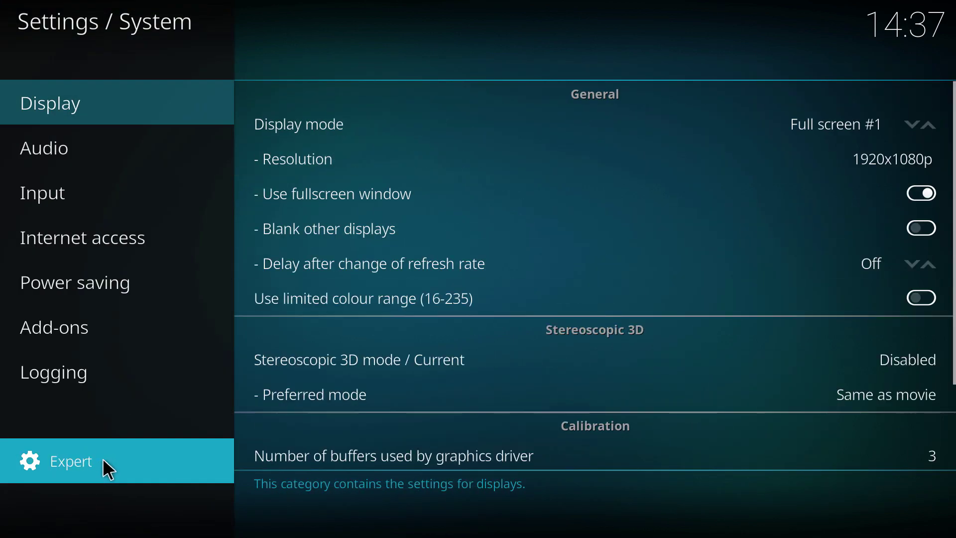
Step: Open the configuration of the URLResolver dependency through the add-on dependency management
{"action": "mouse_move", "coordinate": [103, 344]}
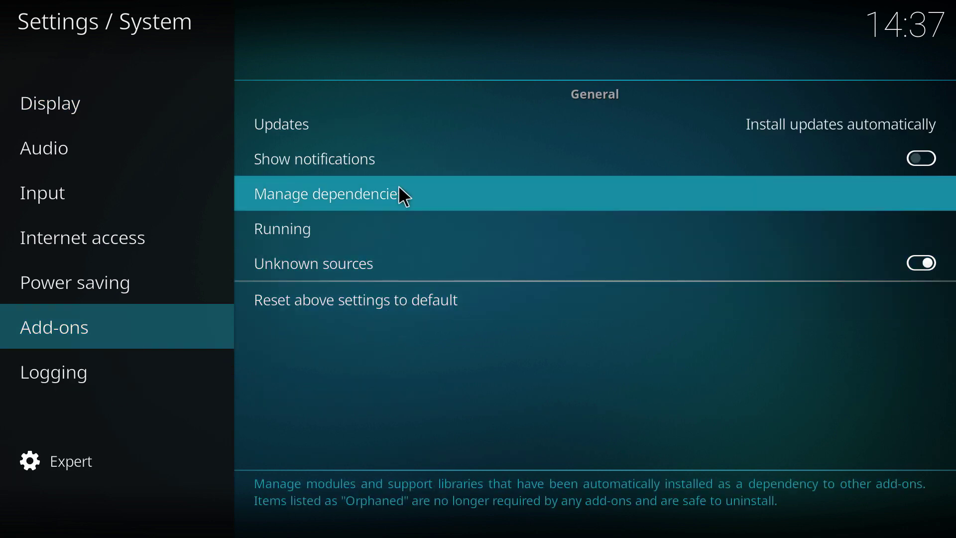
{"action": "left_click", "coordinate": [377, 193]}
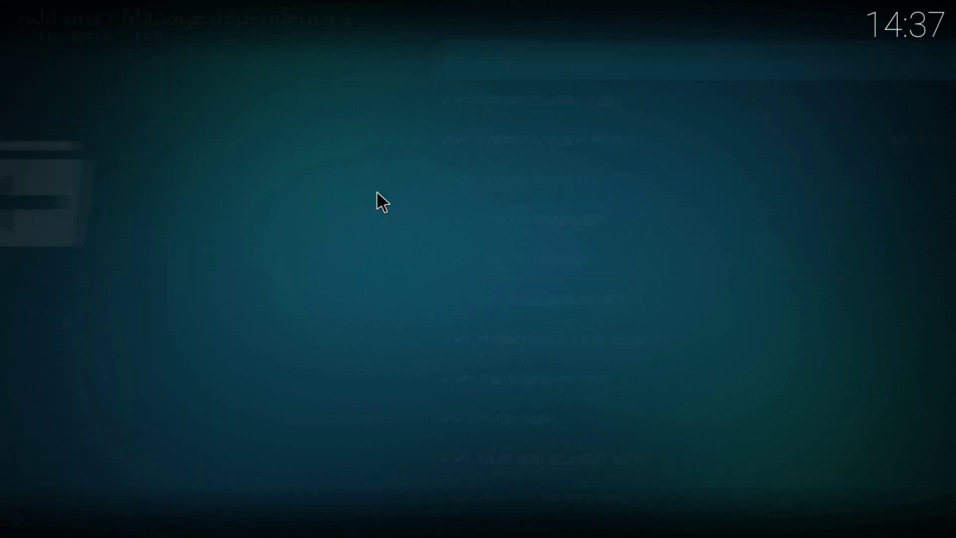
{"action": "scroll", "coordinate": [377, 194], "scroll_direction": "down", "scroll_amount": 16}
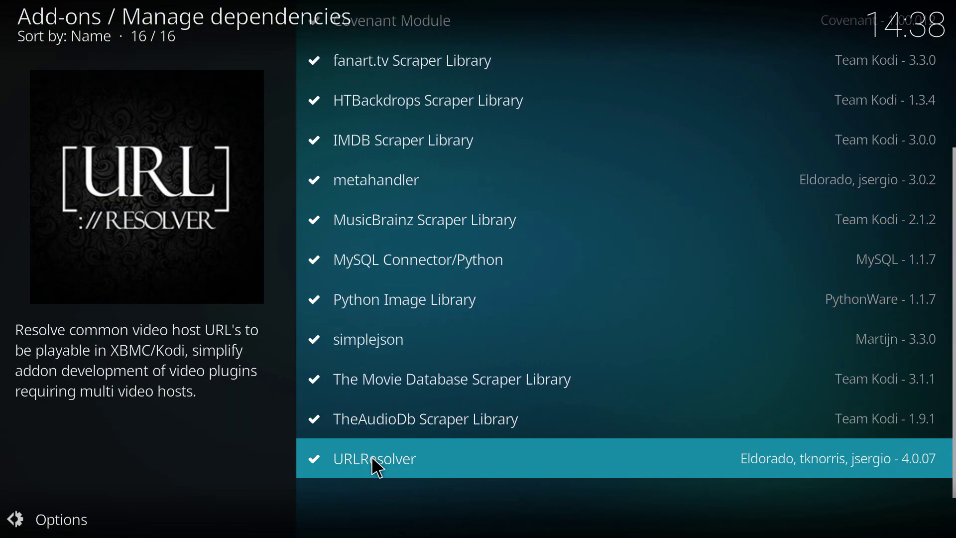
{"action": "left_click", "coordinate": [376, 462]}
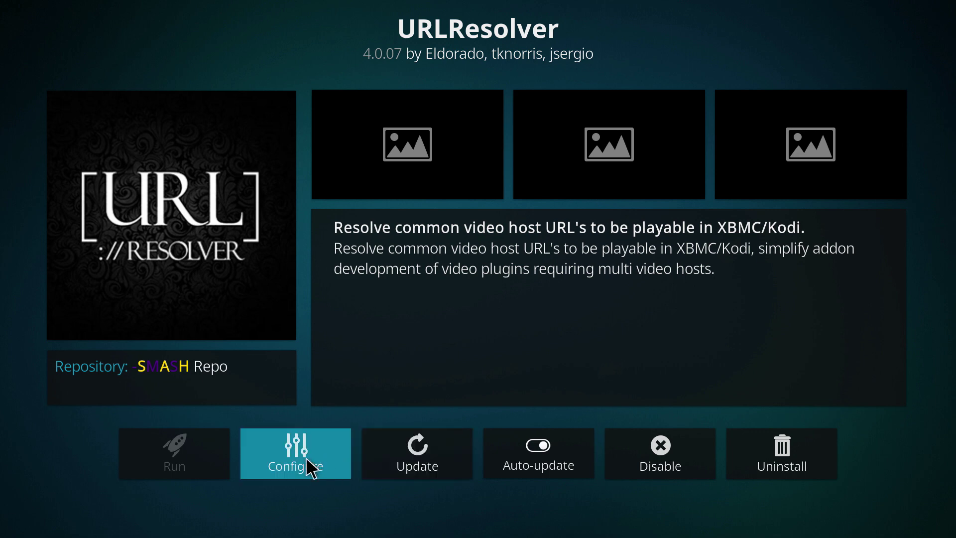
{"action": "left_click", "coordinate": [294, 468]}
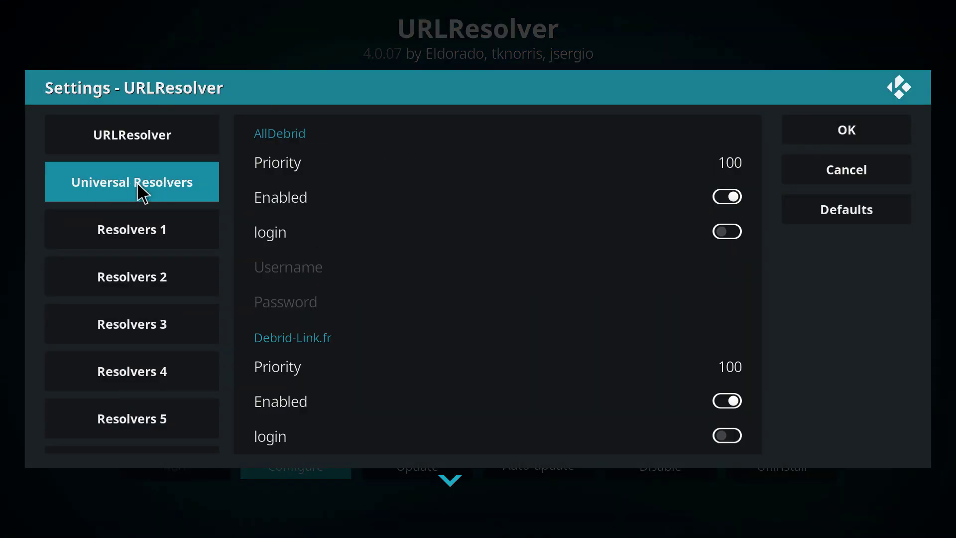
Step: Set the Real-Debrid priority to 90 among the universal resolvers and save the URLResolver settings
{"action": "scroll", "coordinate": [386, 233], "scroll_direction": "down", "scroll_amount": 1}
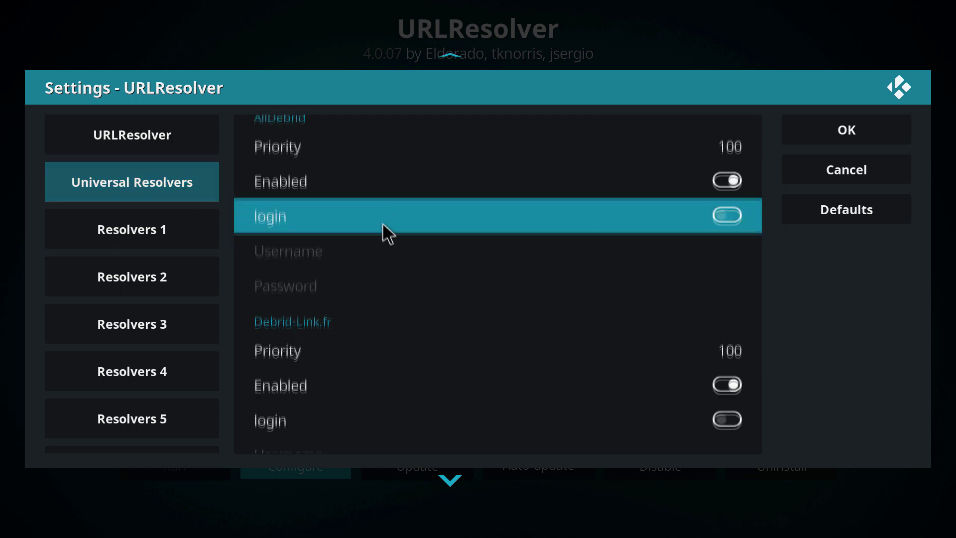
{"action": "scroll", "coordinate": [369, 298], "scroll_direction": "down", "scroll_amount": 10}
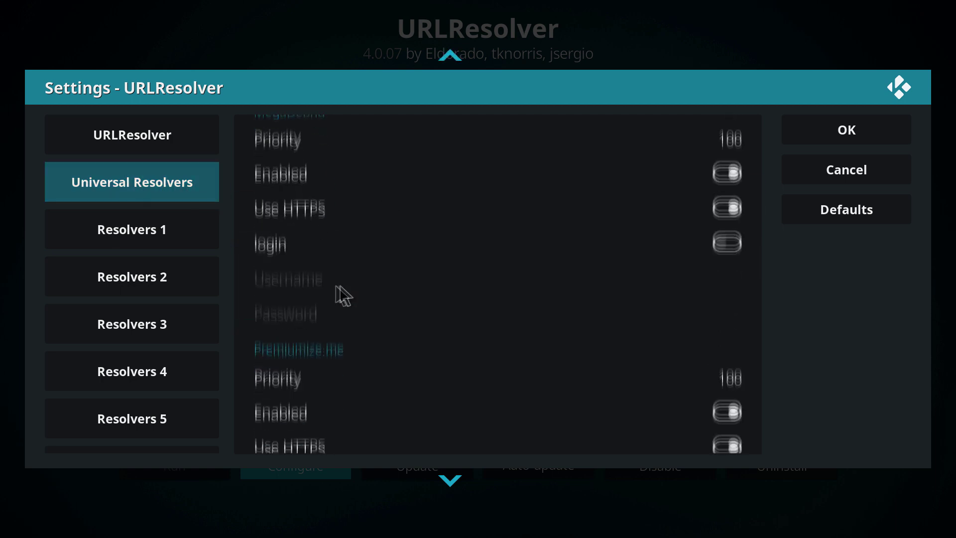
{"action": "scroll", "coordinate": [319, 294], "scroll_direction": "down", "scroll_amount": 6}
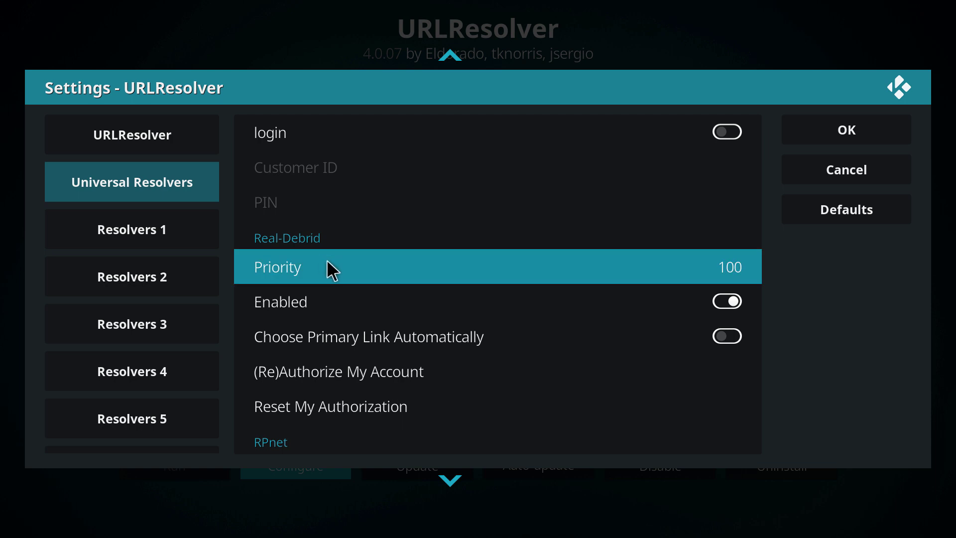
{"action": "left_click", "coordinate": [327, 260]}
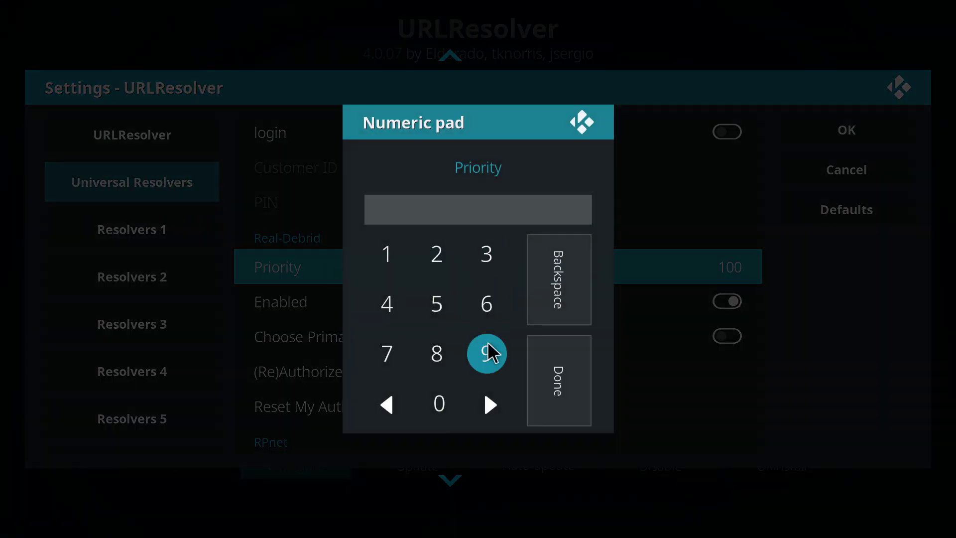
{"action": "left_click", "coordinate": [490, 352]}
{"action": "left_click", "coordinate": [441, 405]}
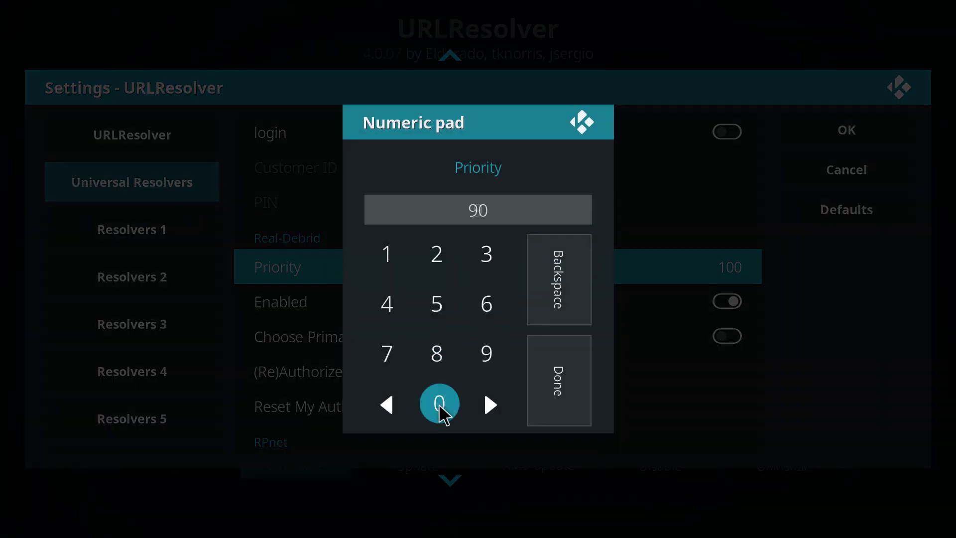
{"action": "left_click", "coordinate": [563, 381]}
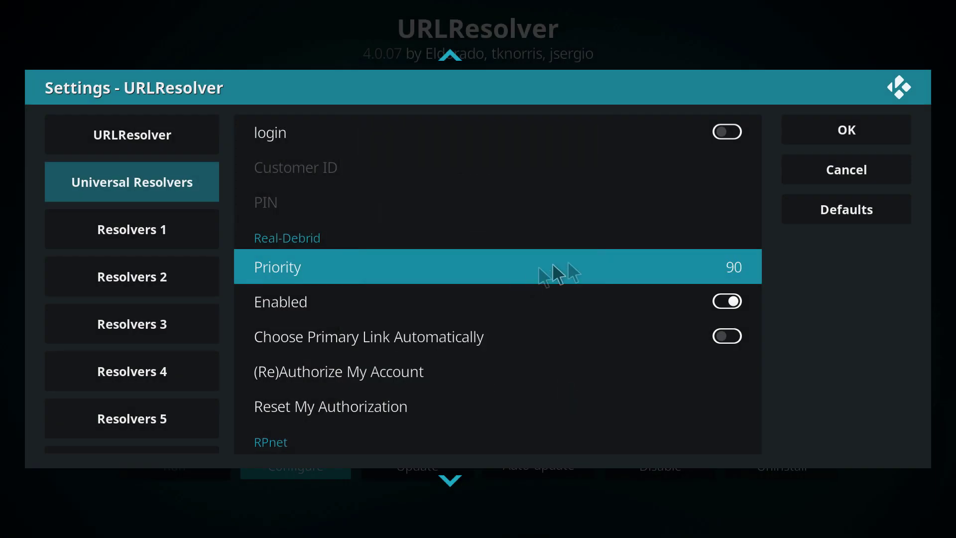
{"action": "left_click", "coordinate": [868, 141]}
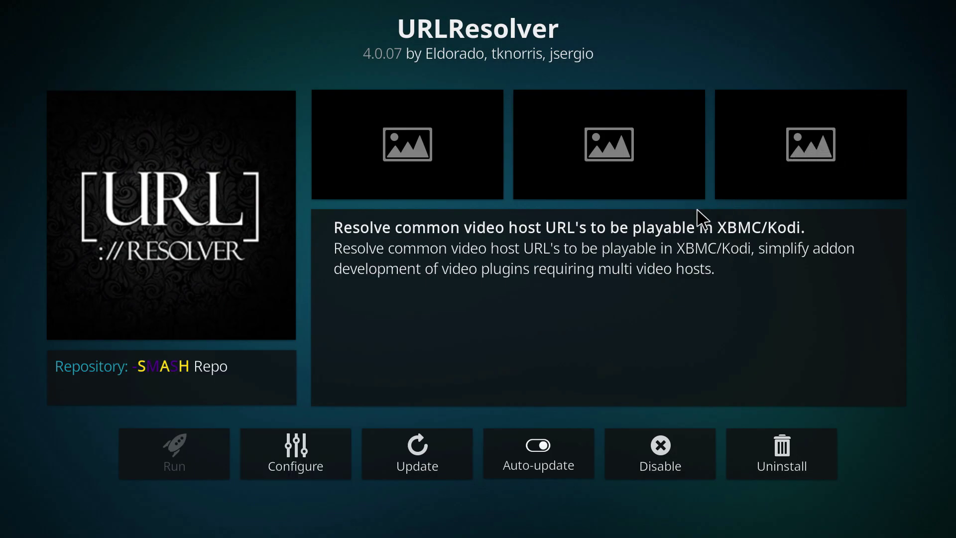
Step: Reopen the URLResolver configuration and start authorizing the Real-Debrid account under the universal resolvers
{"action": "left_click", "coordinate": [303, 463]}
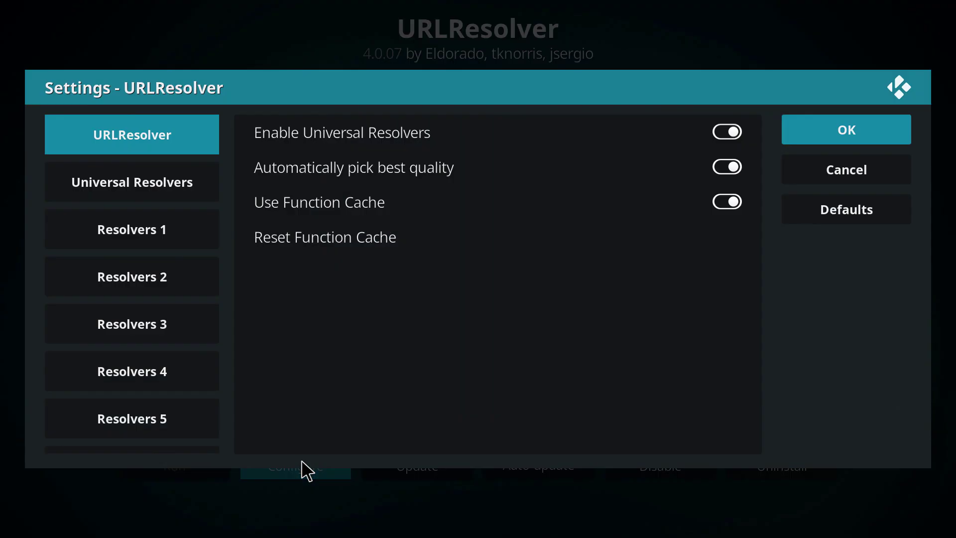
{"action": "mouse_move", "coordinate": [156, 188]}
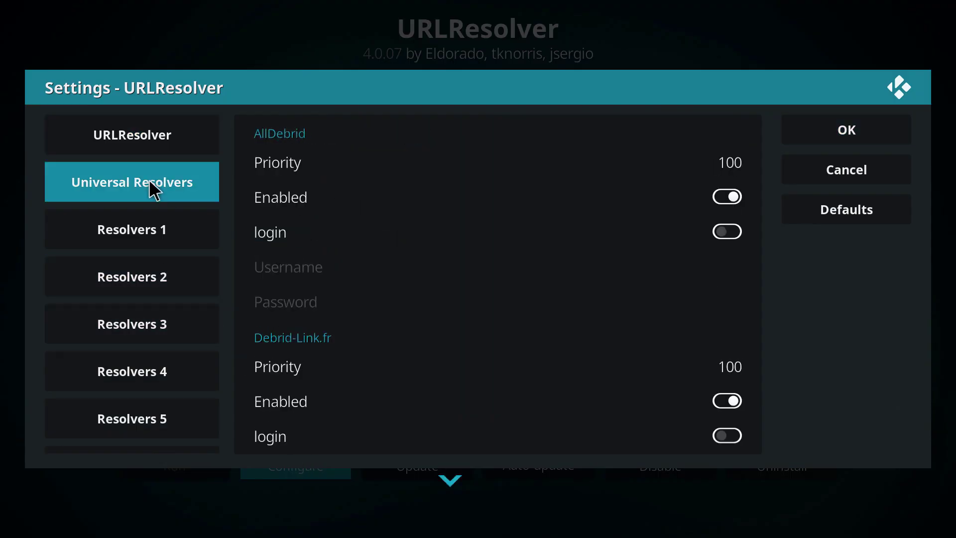
{"action": "scroll", "coordinate": [447, 258], "scroll_direction": "down", "scroll_amount": 4}
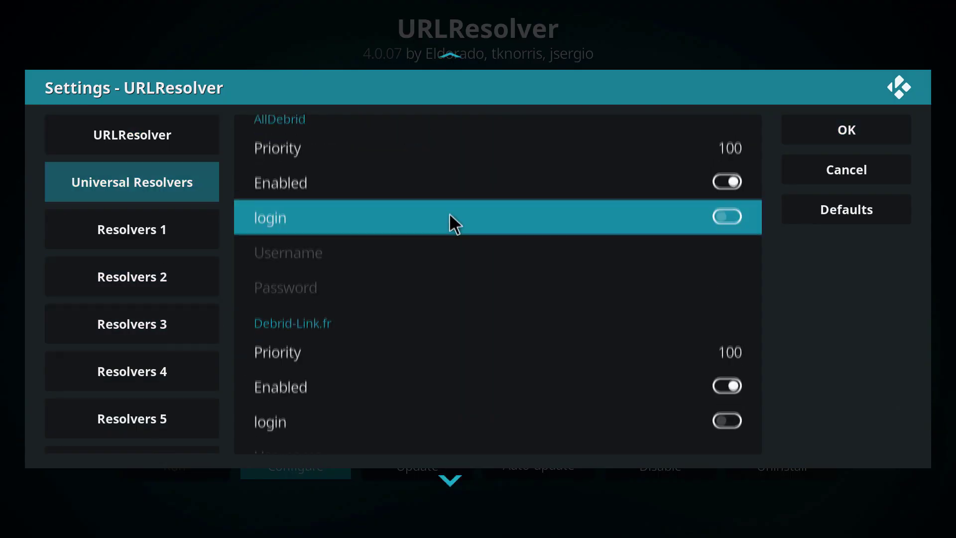
{"action": "scroll", "coordinate": [399, 280], "scroll_direction": "down", "scroll_amount": 11}
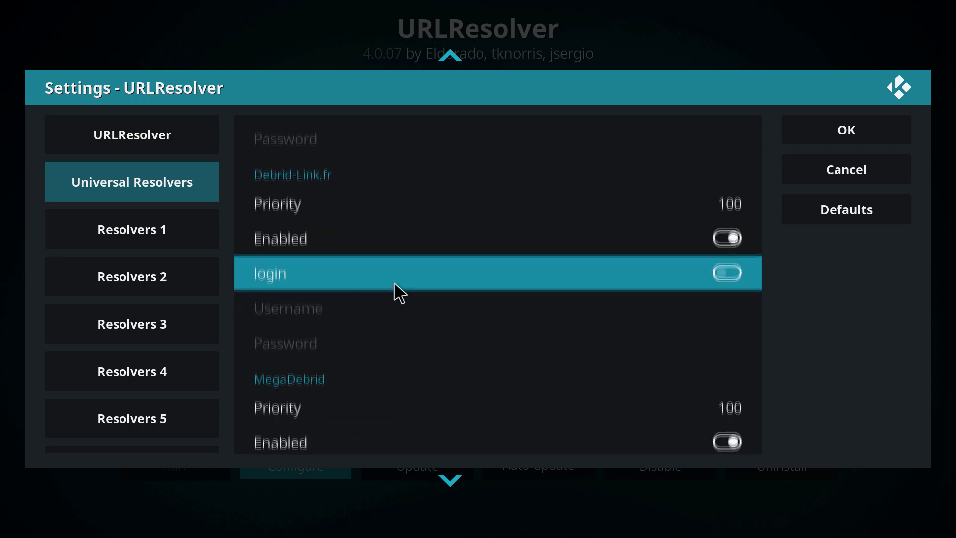
{"action": "scroll", "coordinate": [289, 306], "scroll_direction": "down", "scroll_amount": 6}
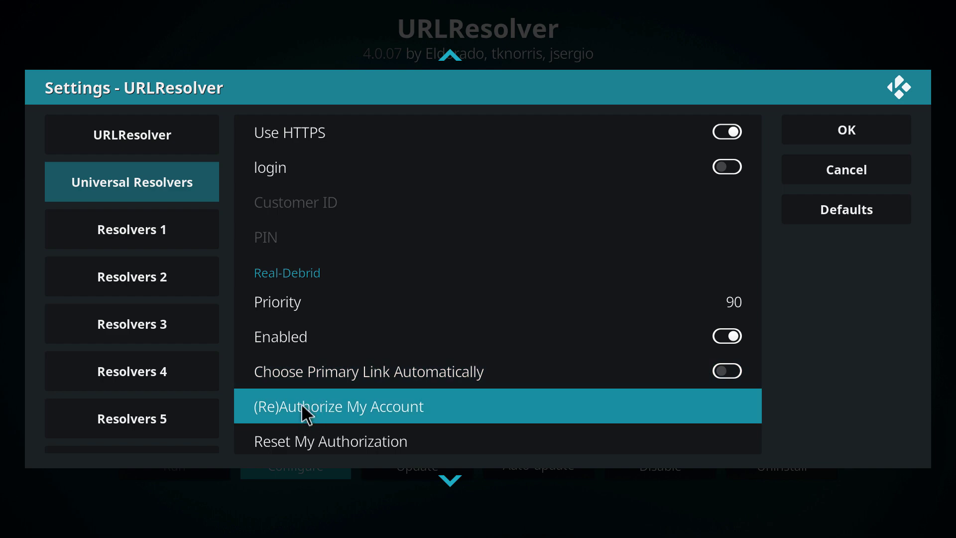
{"action": "left_click", "coordinate": [301, 404]}
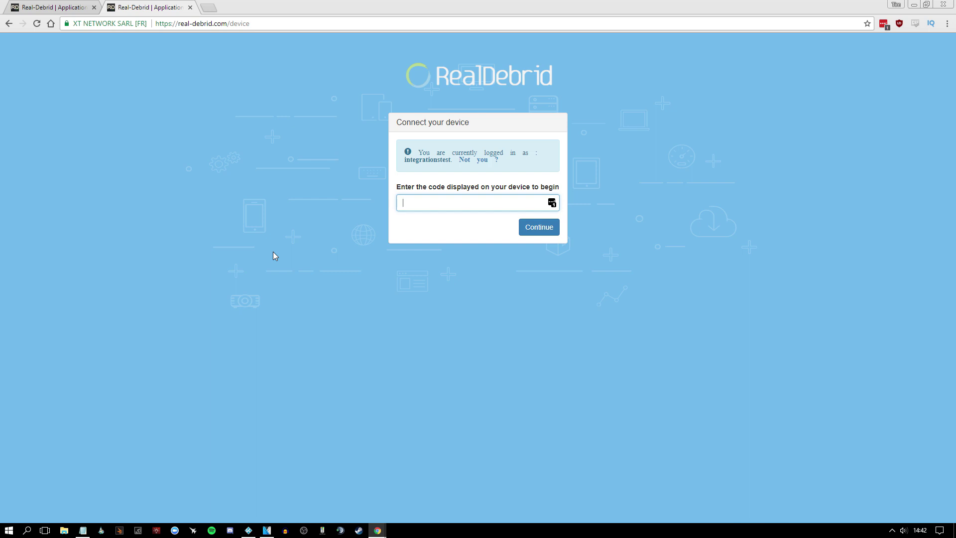
{"action": "type", "text": "xgpb483"}
{"action": "left_click", "coordinate": [538, 231]}
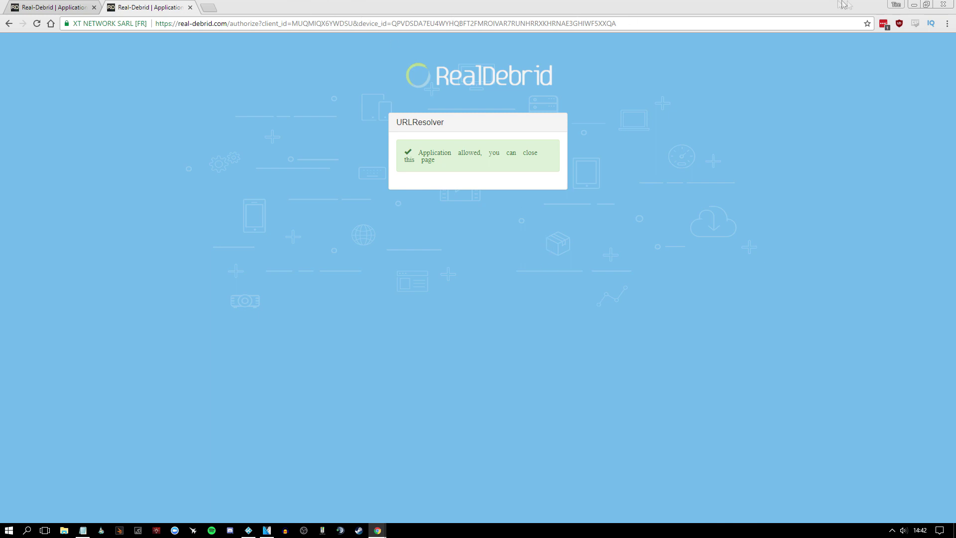
{"action": "left_click", "coordinate": [943, 5]}
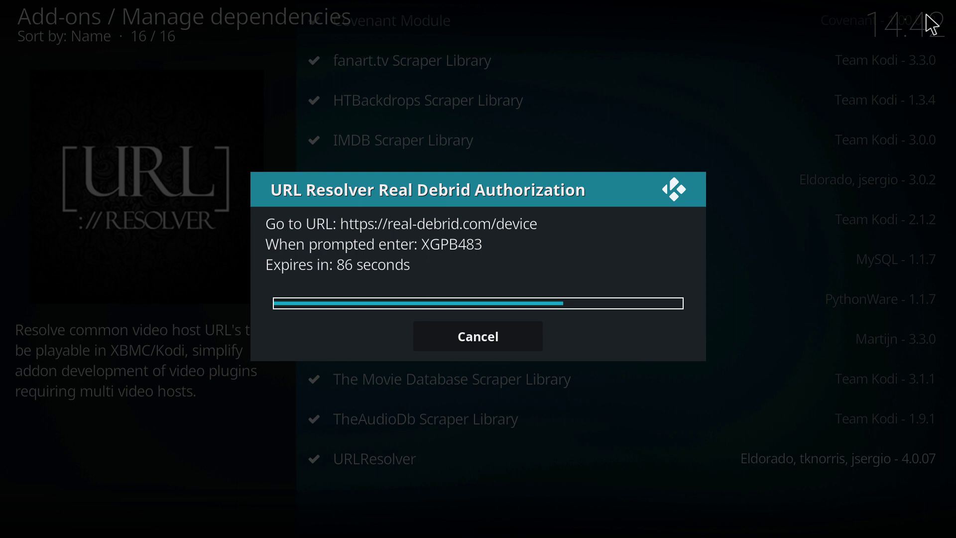
Step: Back in Kodi, leave the dependency and system settings for the home screen and open the Covenant video add-on
{"action": "left_click", "coordinate": [514, 309]}
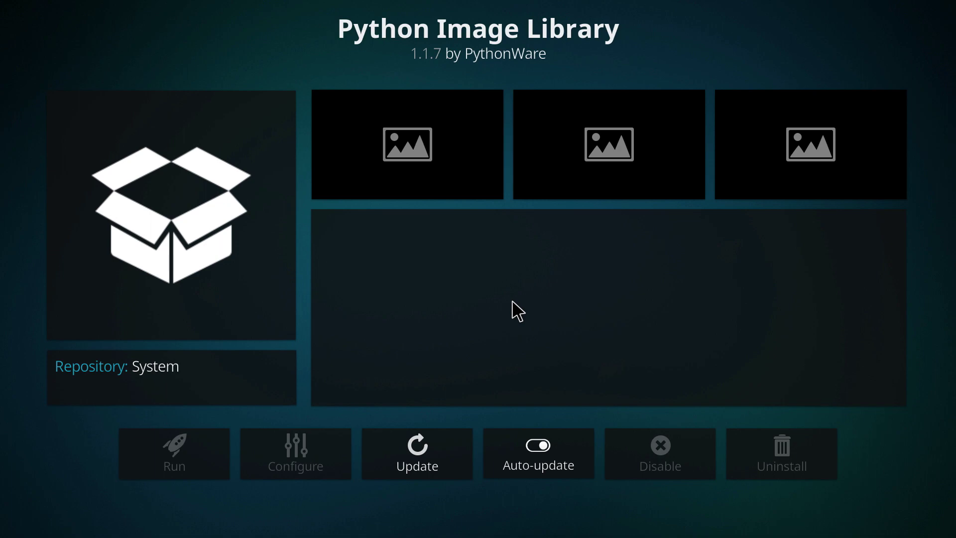
{"action": "right_click", "coordinate": [515, 309]}
{"action": "right_click", "coordinate": [483, 320]}
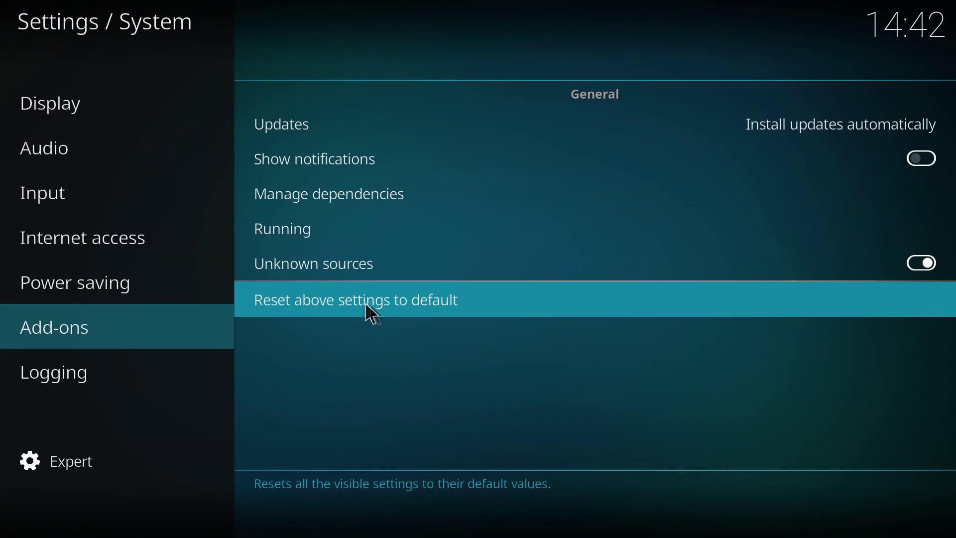
{"action": "right_click", "coordinate": [367, 313]}
{"action": "mouse_move", "coordinate": [85, 387]}
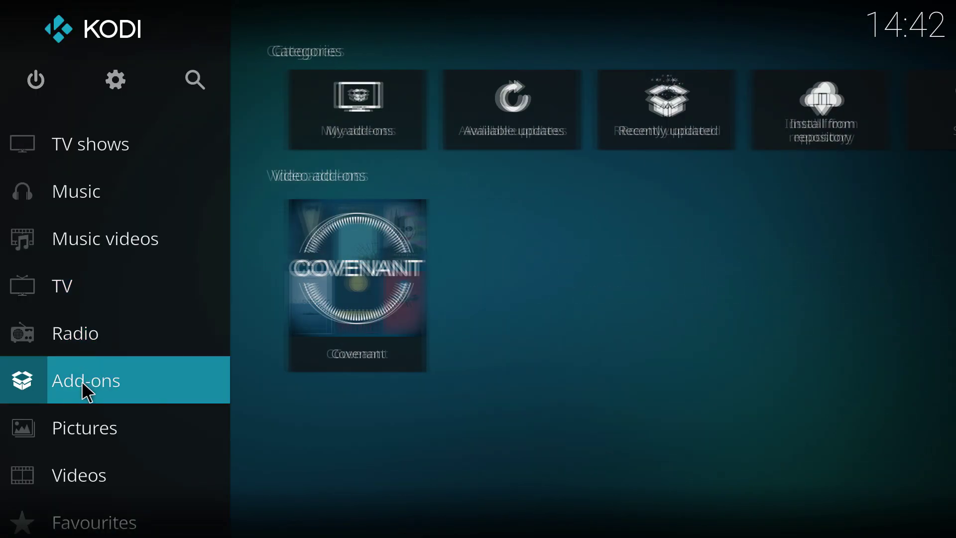
{"action": "left_click", "coordinate": [354, 291]}
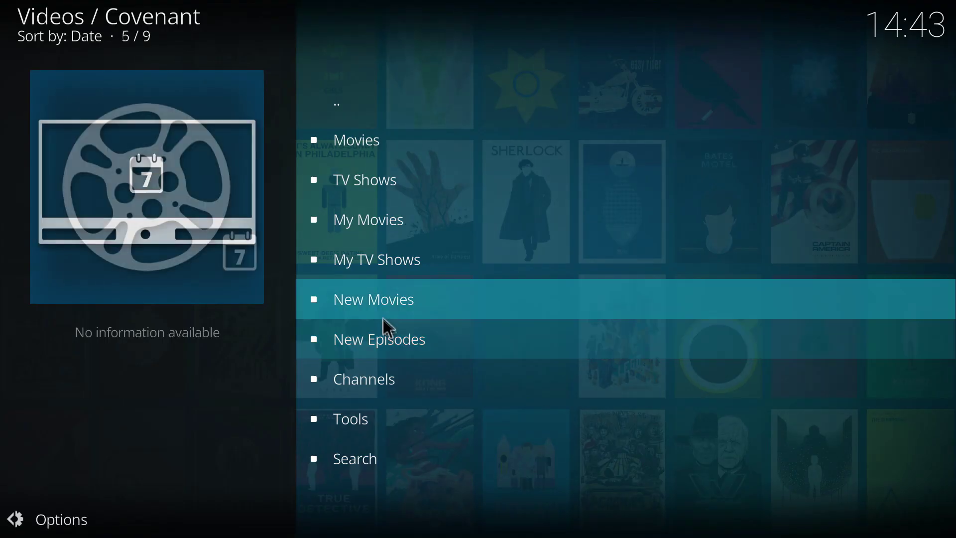
Step: Open Covenant's New Episodes list and load the sources for Blue Planet II 1x05, Green Seas
{"action": "left_click", "coordinate": [402, 355]}
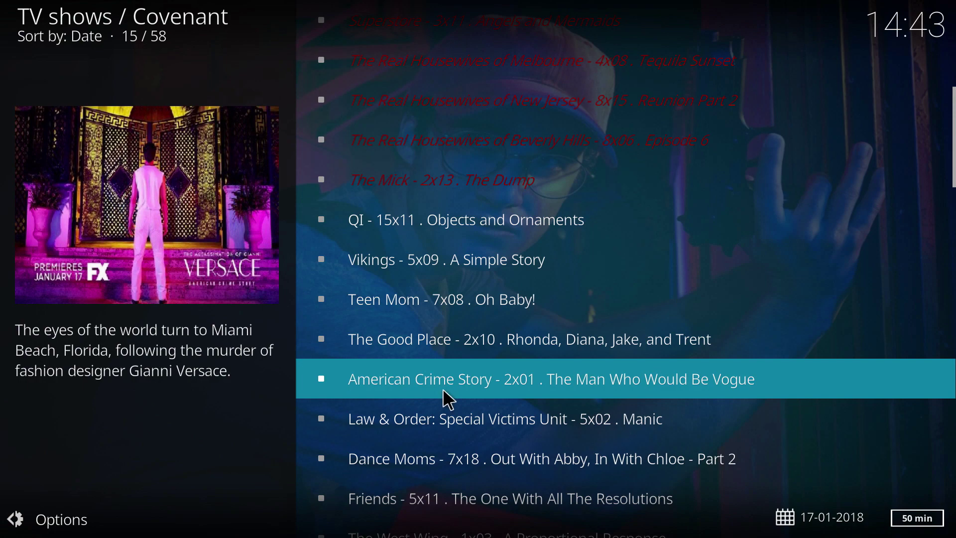
{"action": "scroll", "coordinate": [443, 388], "scroll_direction": "down", "scroll_amount": 3}
{"action": "scroll", "coordinate": [444, 386], "scroll_direction": "down", "scroll_amount": 5}
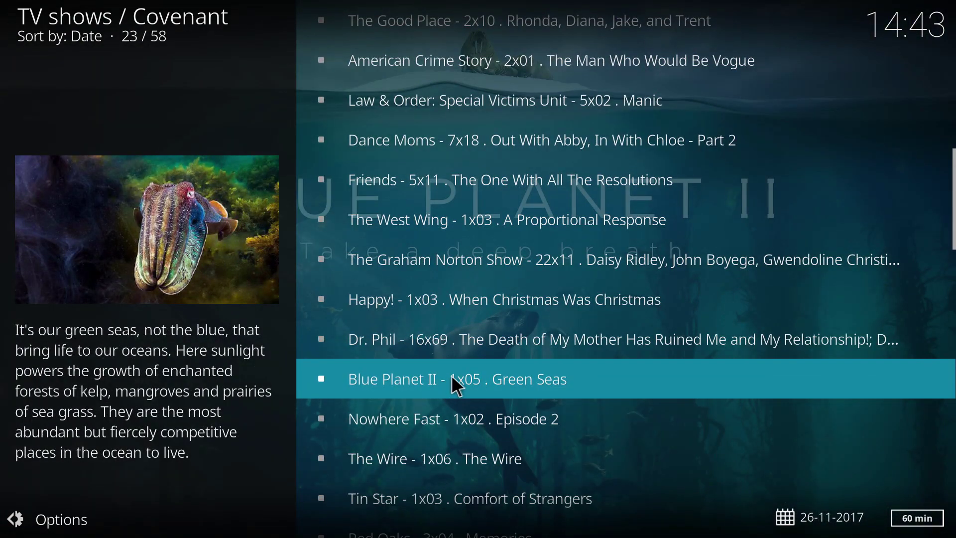
{"action": "left_click", "coordinate": [457, 376]}
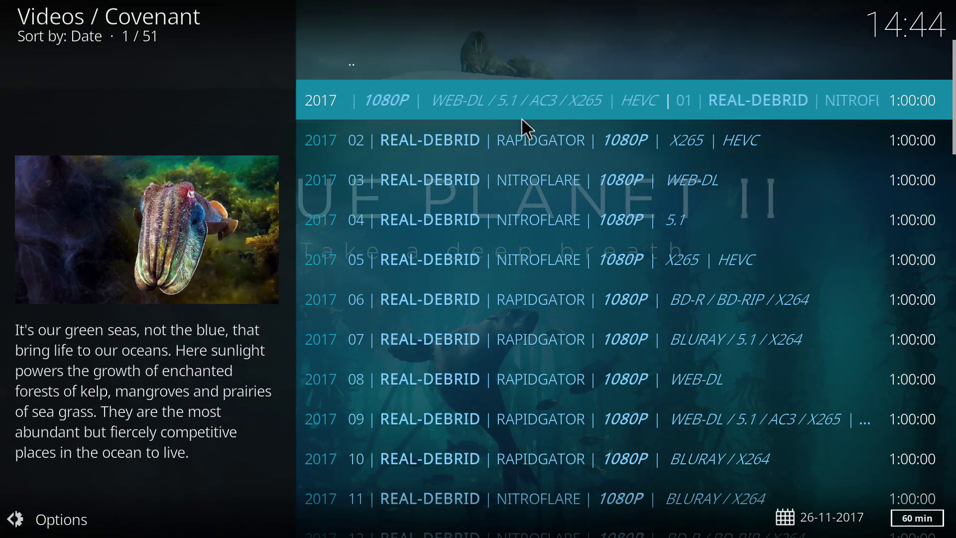
Step: Examine the full source list for the episode, comparing the Real-Debrid links' hosts and quality with the ordinary sources
{"action": "scroll", "coordinate": [521, 117], "scroll_direction": "down", "scroll_amount": 1}
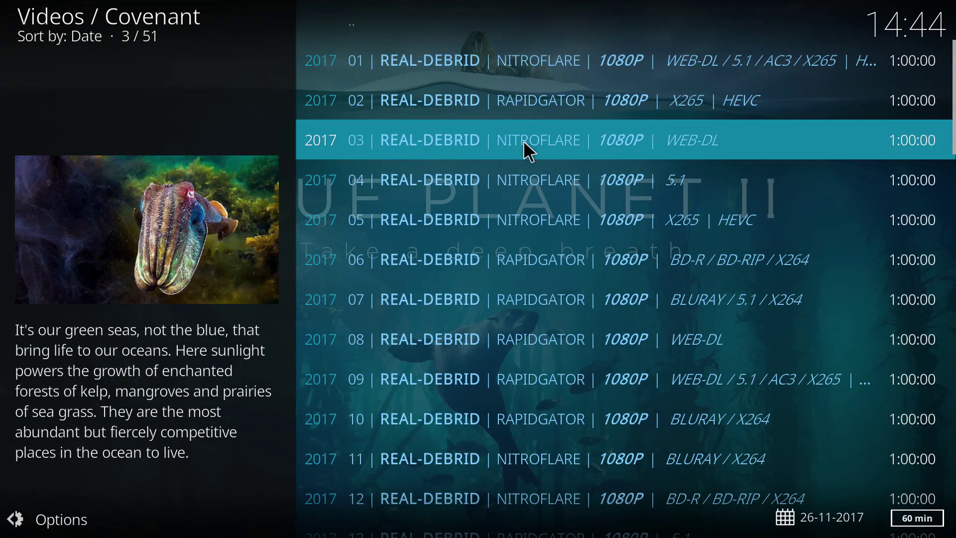
{"action": "scroll", "coordinate": [524, 169], "scroll_direction": "up", "scroll_amount": 1}
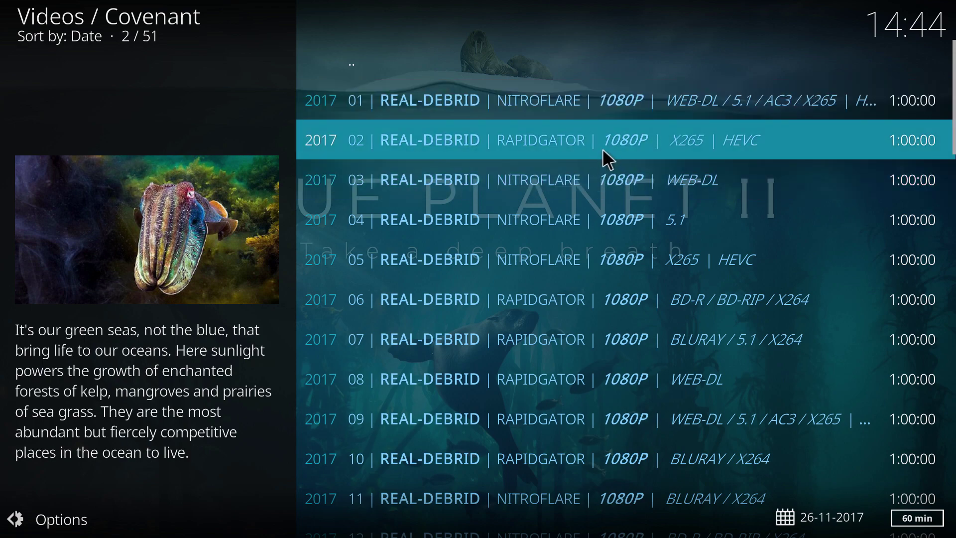
{"action": "scroll", "coordinate": [613, 135], "scroll_direction": "down", "scroll_amount": 8}
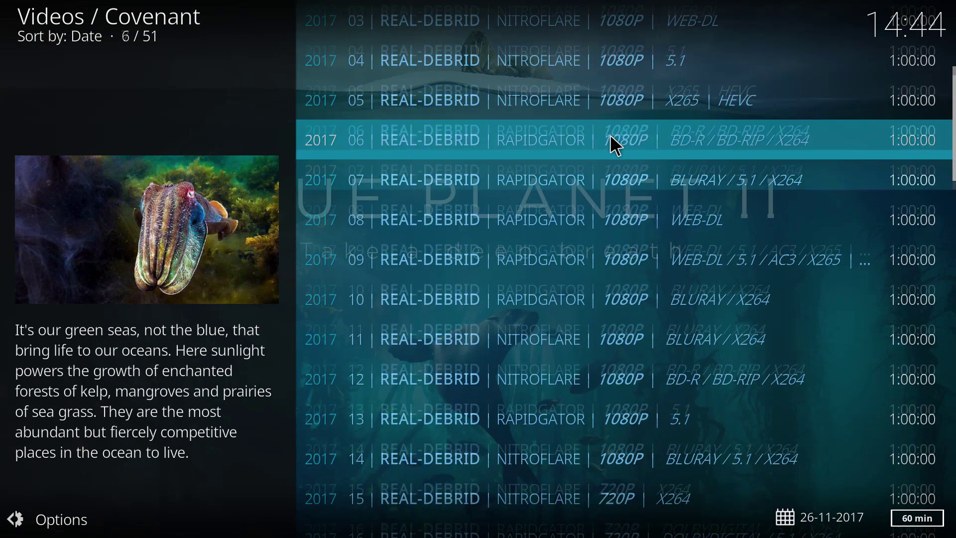
{"action": "scroll", "coordinate": [609, 144], "scroll_direction": "down", "scroll_amount": 17}
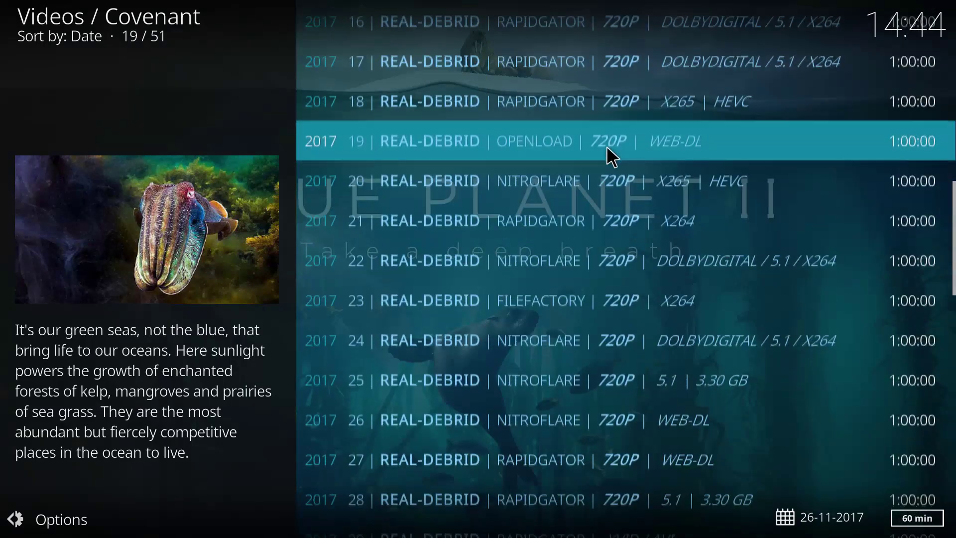
{"action": "scroll", "coordinate": [606, 150], "scroll_direction": "down", "scroll_amount": 12}
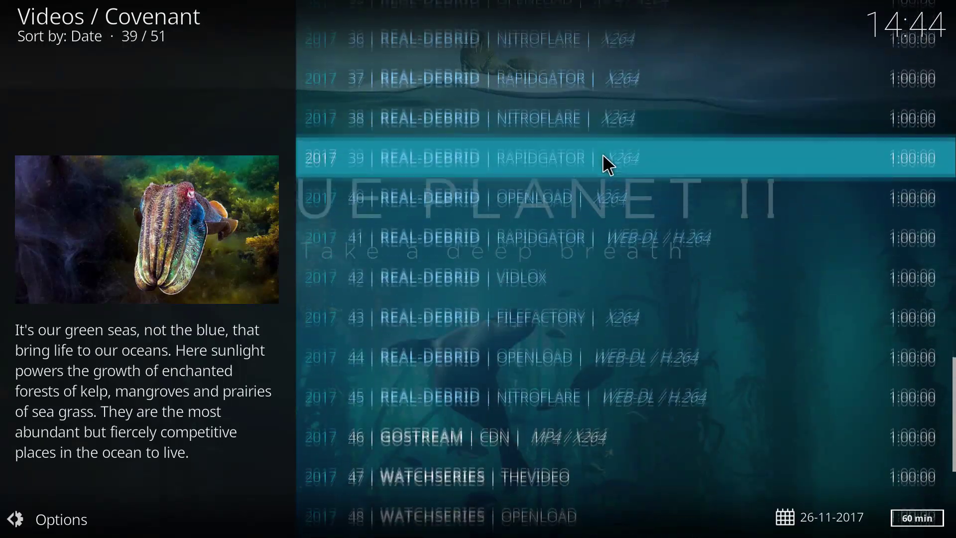
{"action": "scroll", "coordinate": [600, 158], "scroll_direction": "down", "scroll_amount": 4}
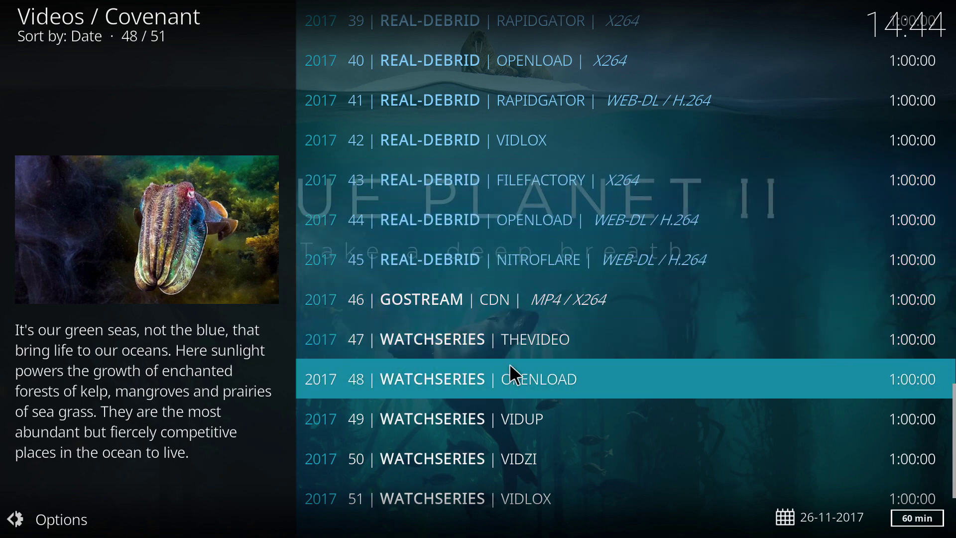
{"action": "scroll", "coordinate": [532, 351], "scroll_direction": "up", "scroll_amount": 4}
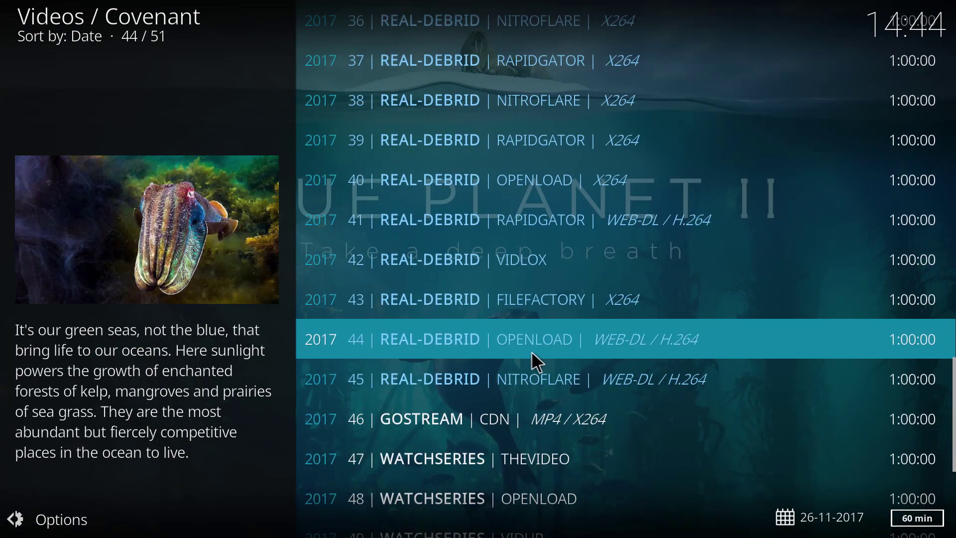
{"action": "scroll", "coordinate": [531, 350], "scroll_direction": "up", "scroll_amount": 17}
{"action": "scroll", "coordinate": [530, 357], "scroll_direction": "up", "scroll_amount": 20}
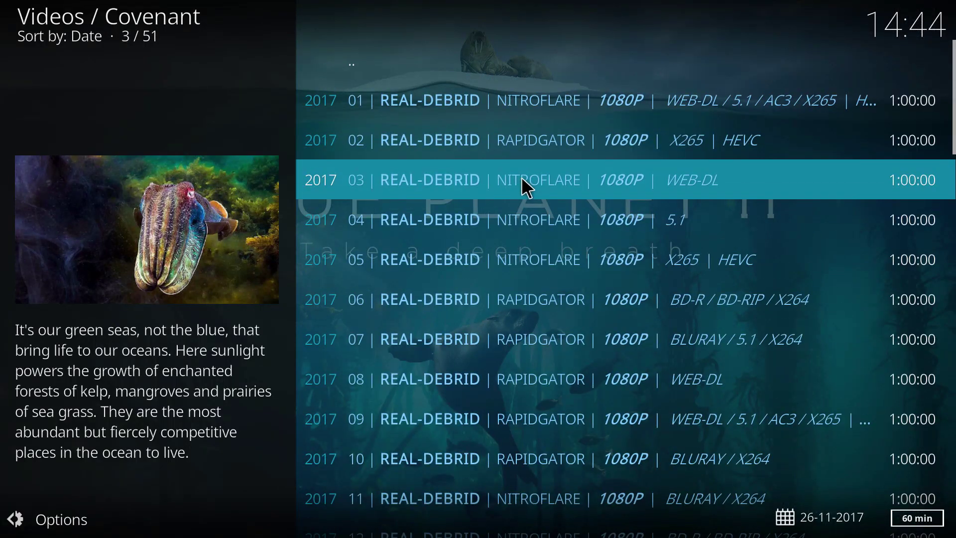
Step: Stream the episode from source 03, the Real-Debrid Nitroflare 1080p WEB-DL link, and stop playback to return to the home screen
{"action": "left_click", "coordinate": [528, 188]}
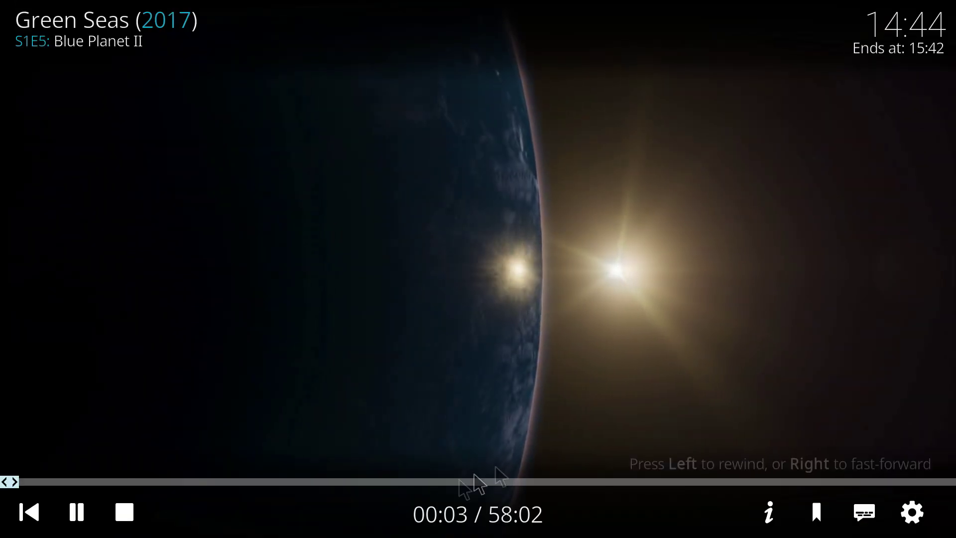
{"action": "left_click", "coordinate": [125, 513]}
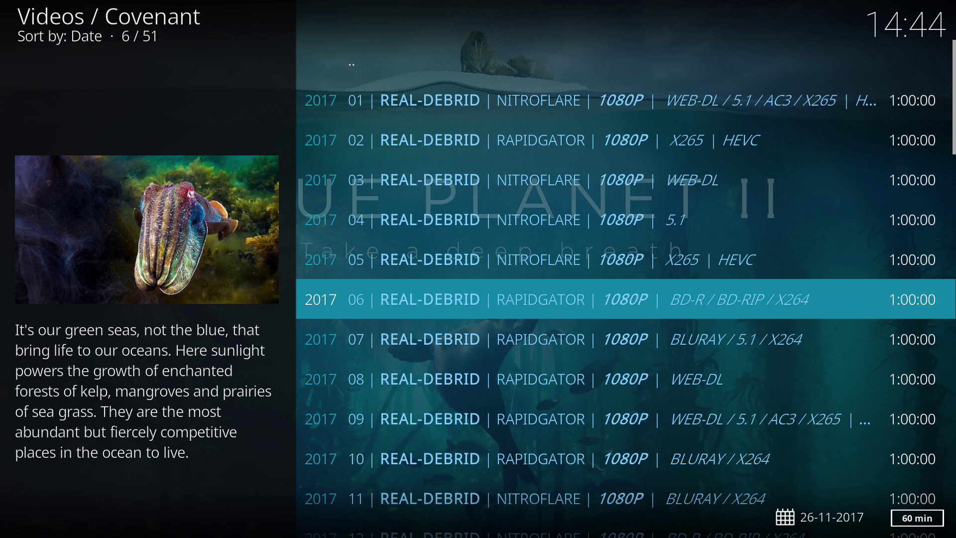
{"action": "key", "text": "Escape"}
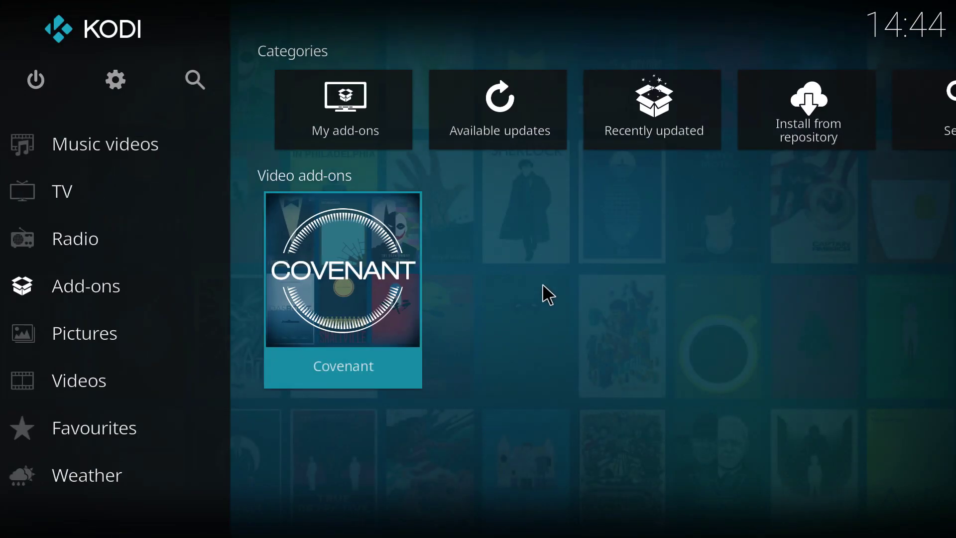